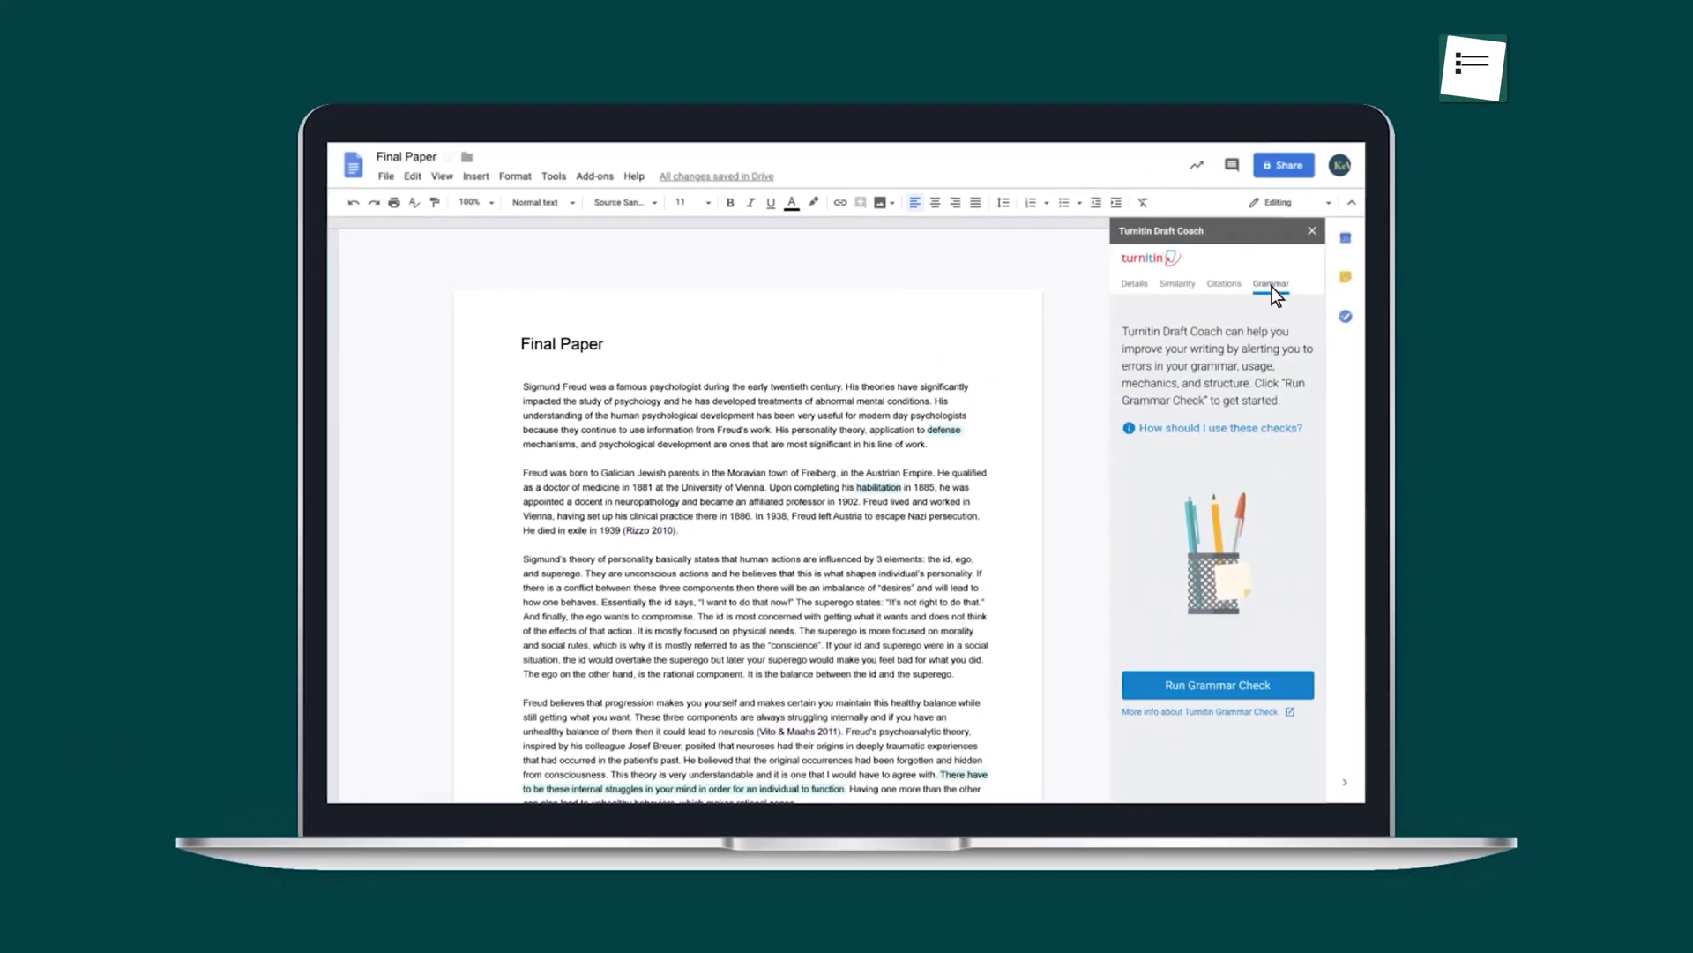
# - Run Turnitin's grammar check, then view the top-sources overview with the link.springer.com match expanded
pyautogui.click(1222, 688)
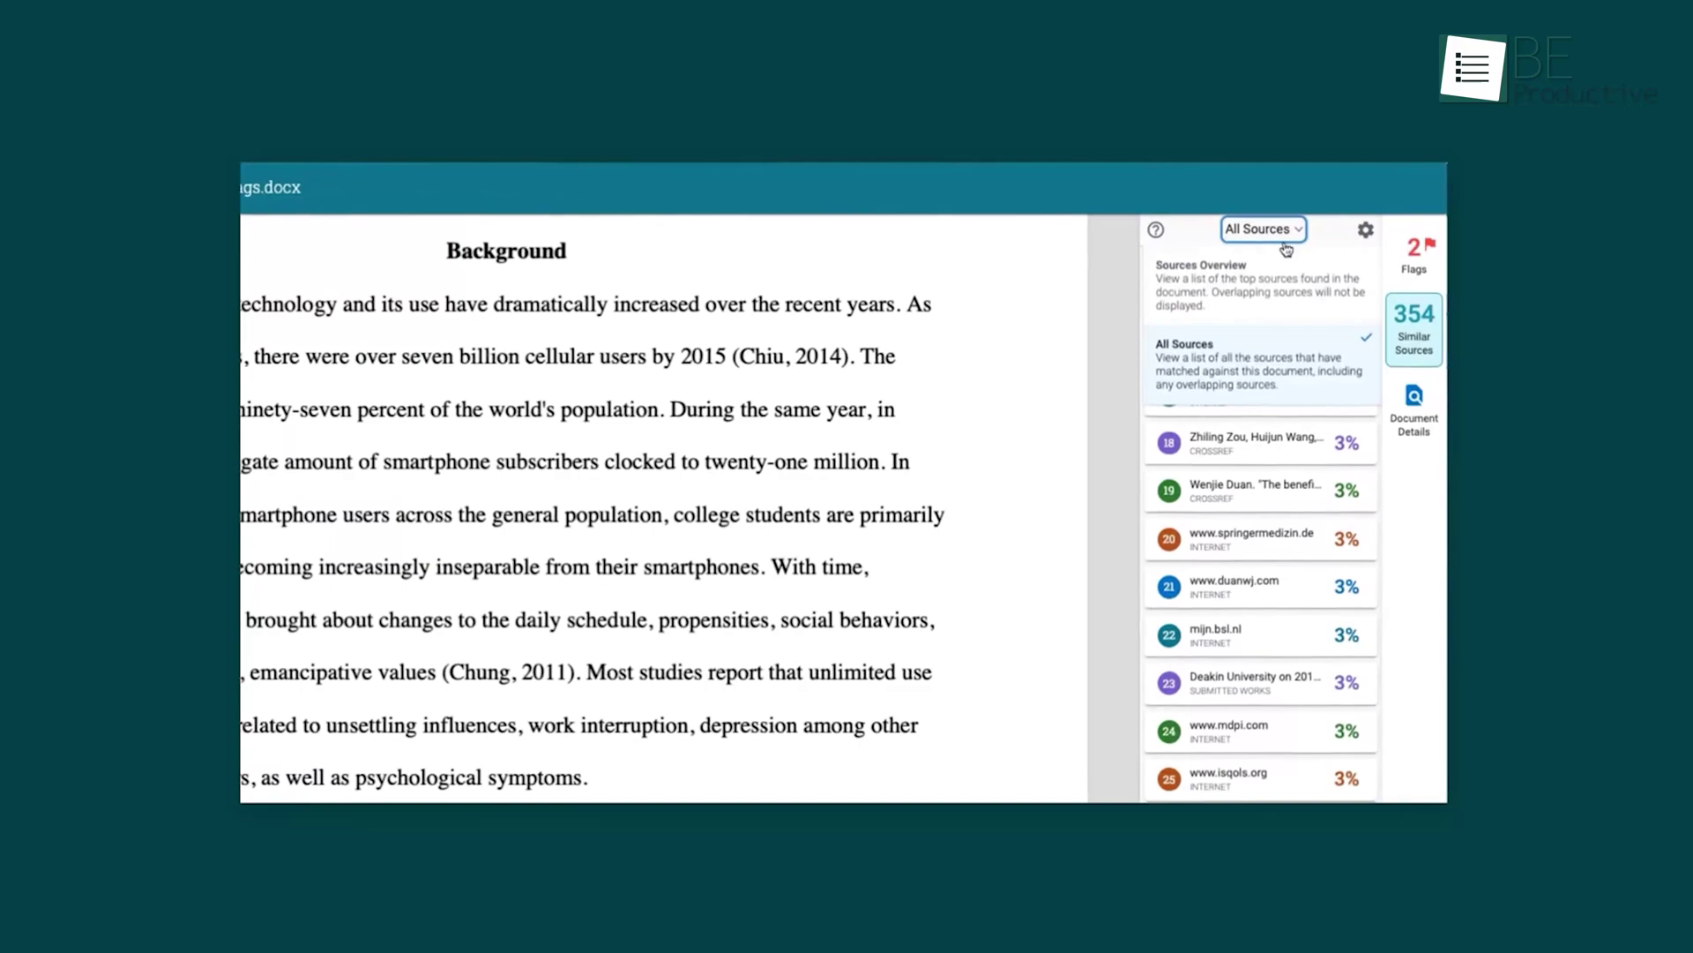
pyautogui.click(1267, 276)
pyautogui.click(1281, 355)
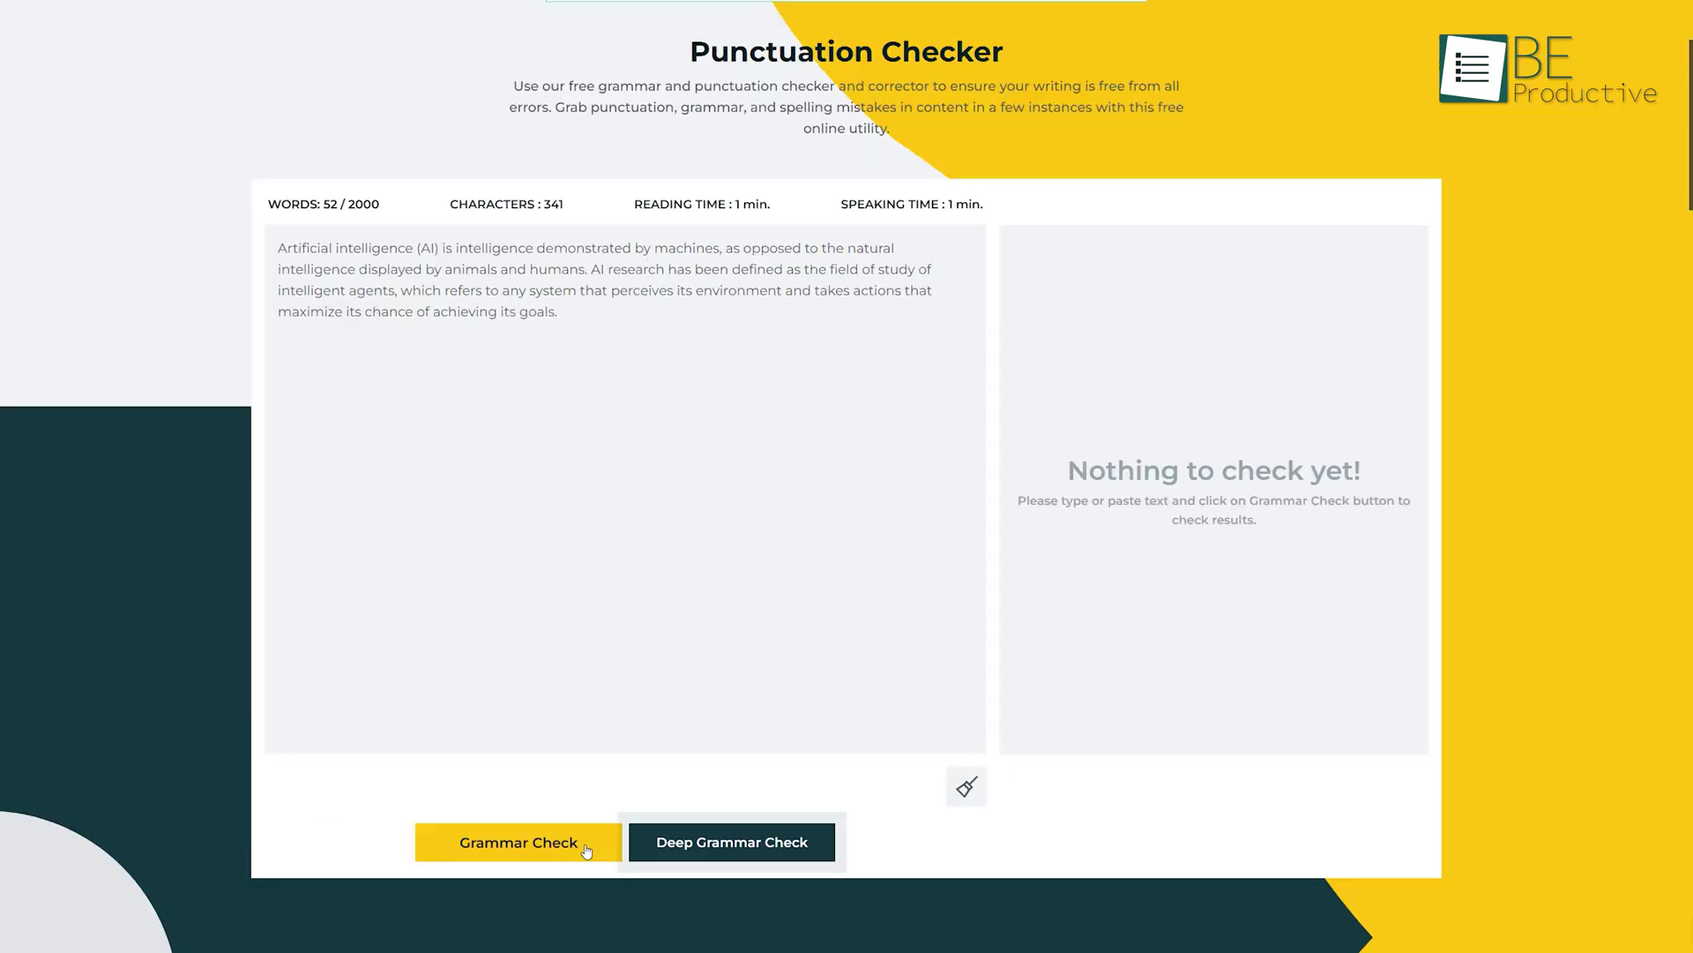
# - Grammar-check the sample AI text, then push the plan's word allowance to 420,000 words for custom pricing
pyautogui.click(574, 856)
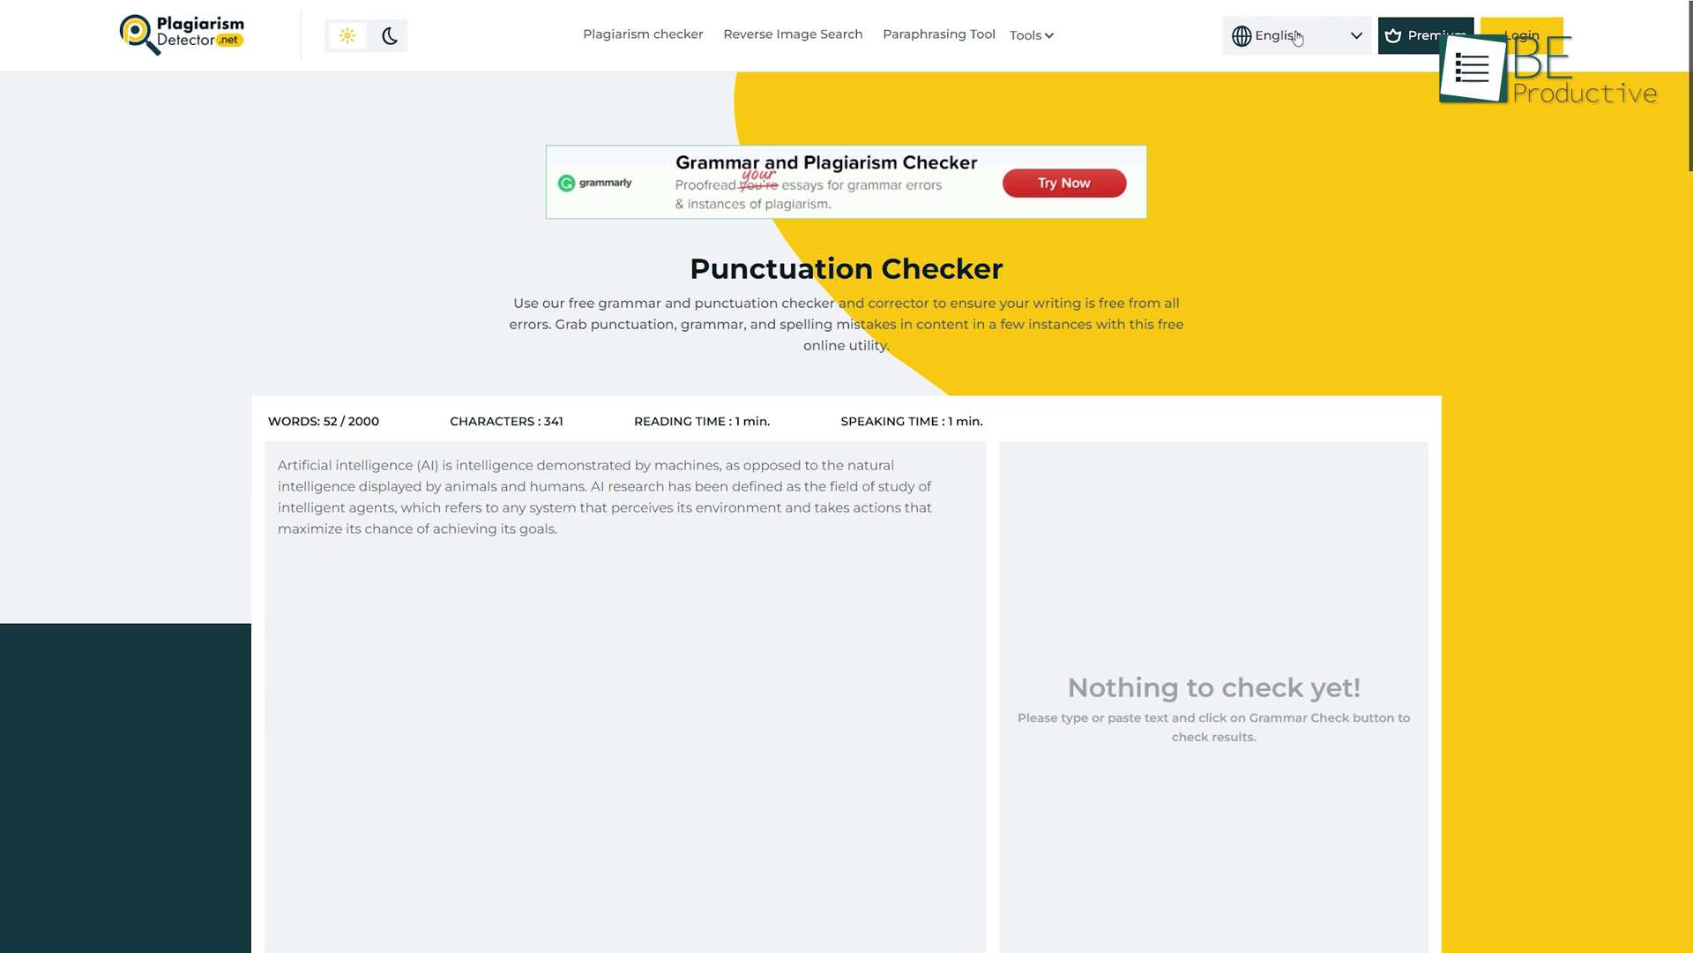
pyautogui.click(1298, 36)
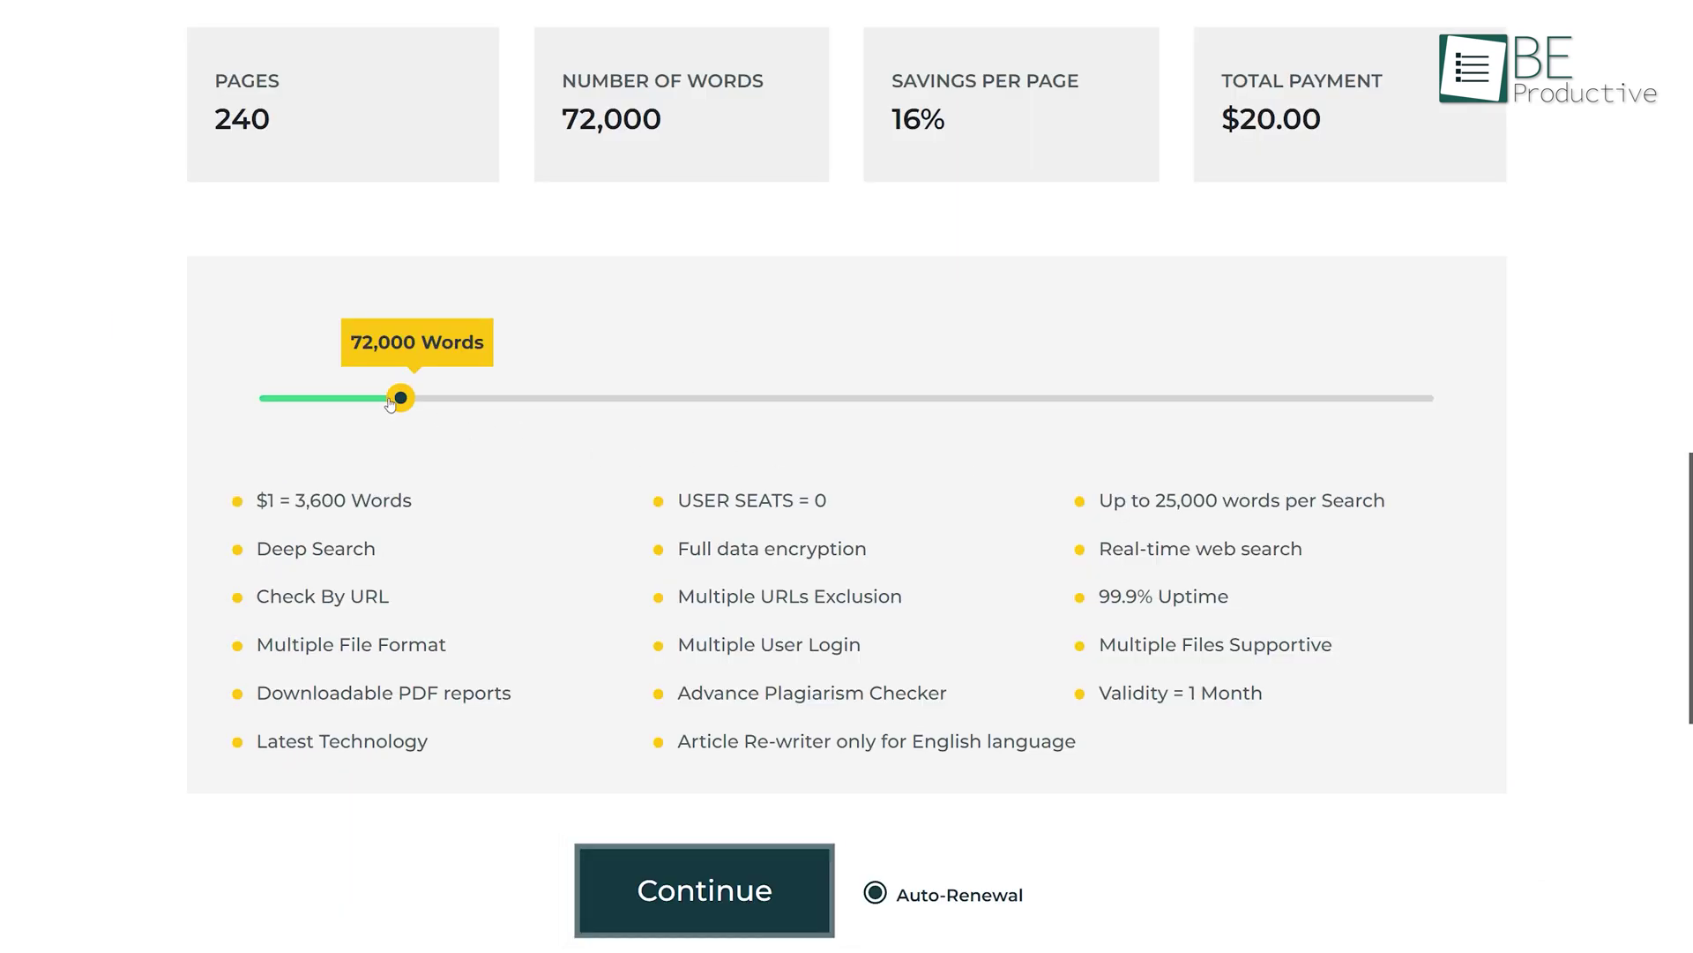
pyautogui.moveTo(401, 397); pyautogui.dragTo(1164, 394)
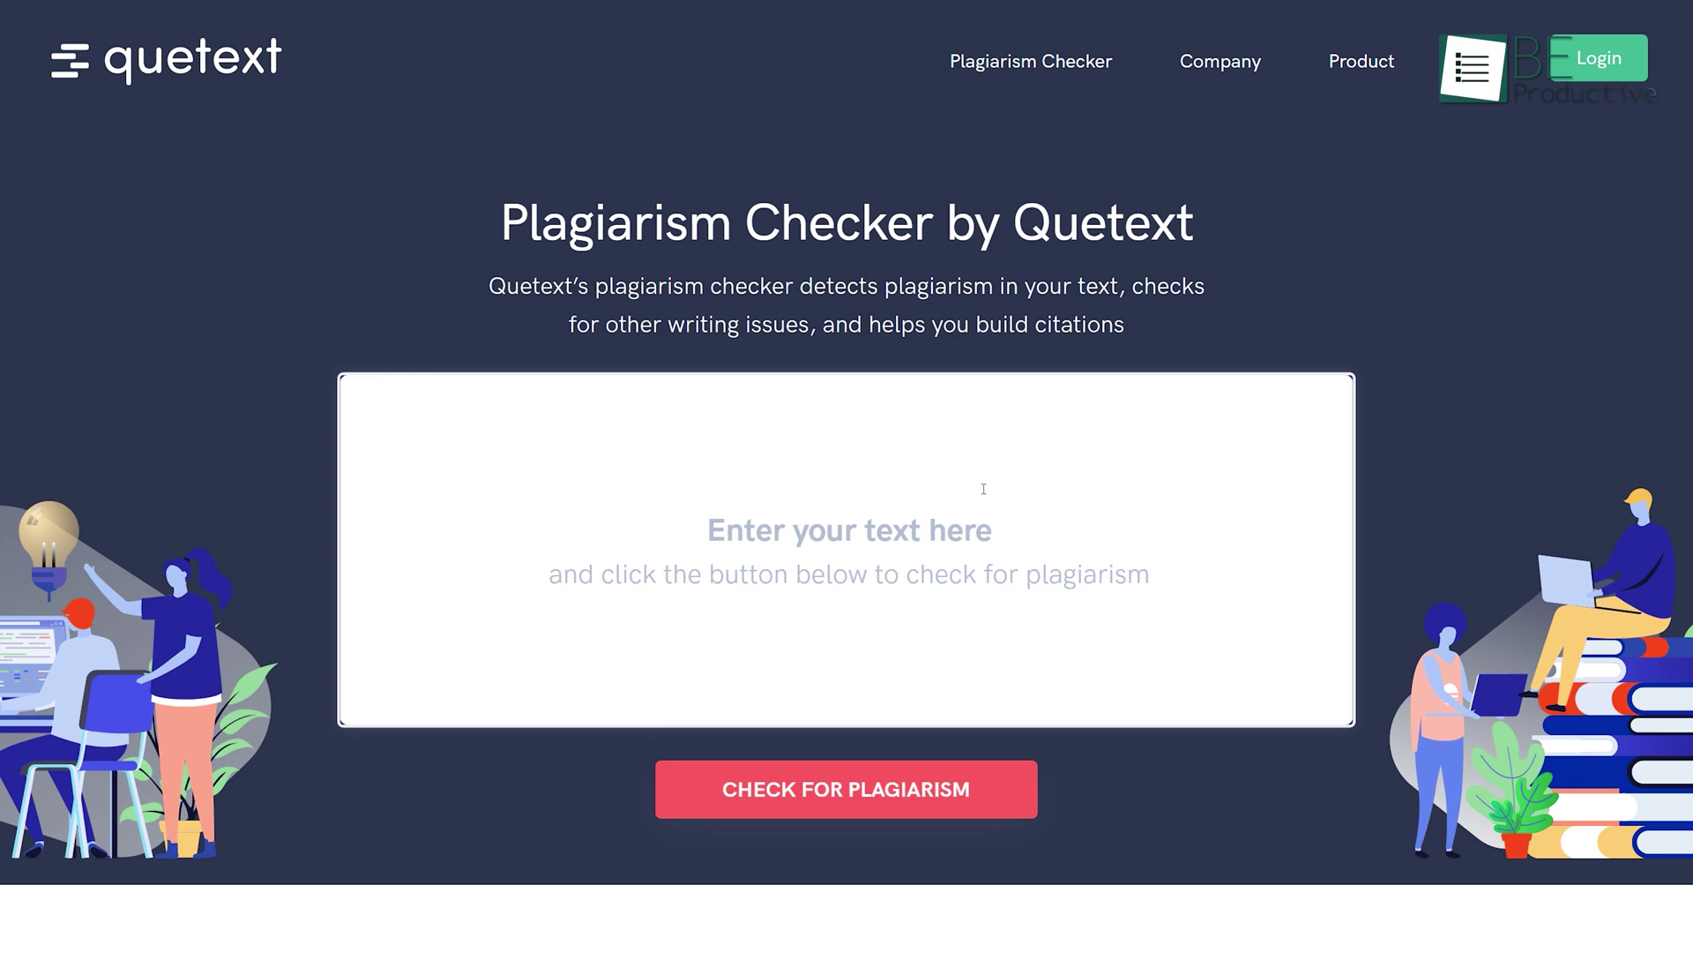
# - Paste the AI sample into Quetext, check it, and cycle through the matched Wikipedia passages
pyautogui.hotkey('ctrl', 'v')
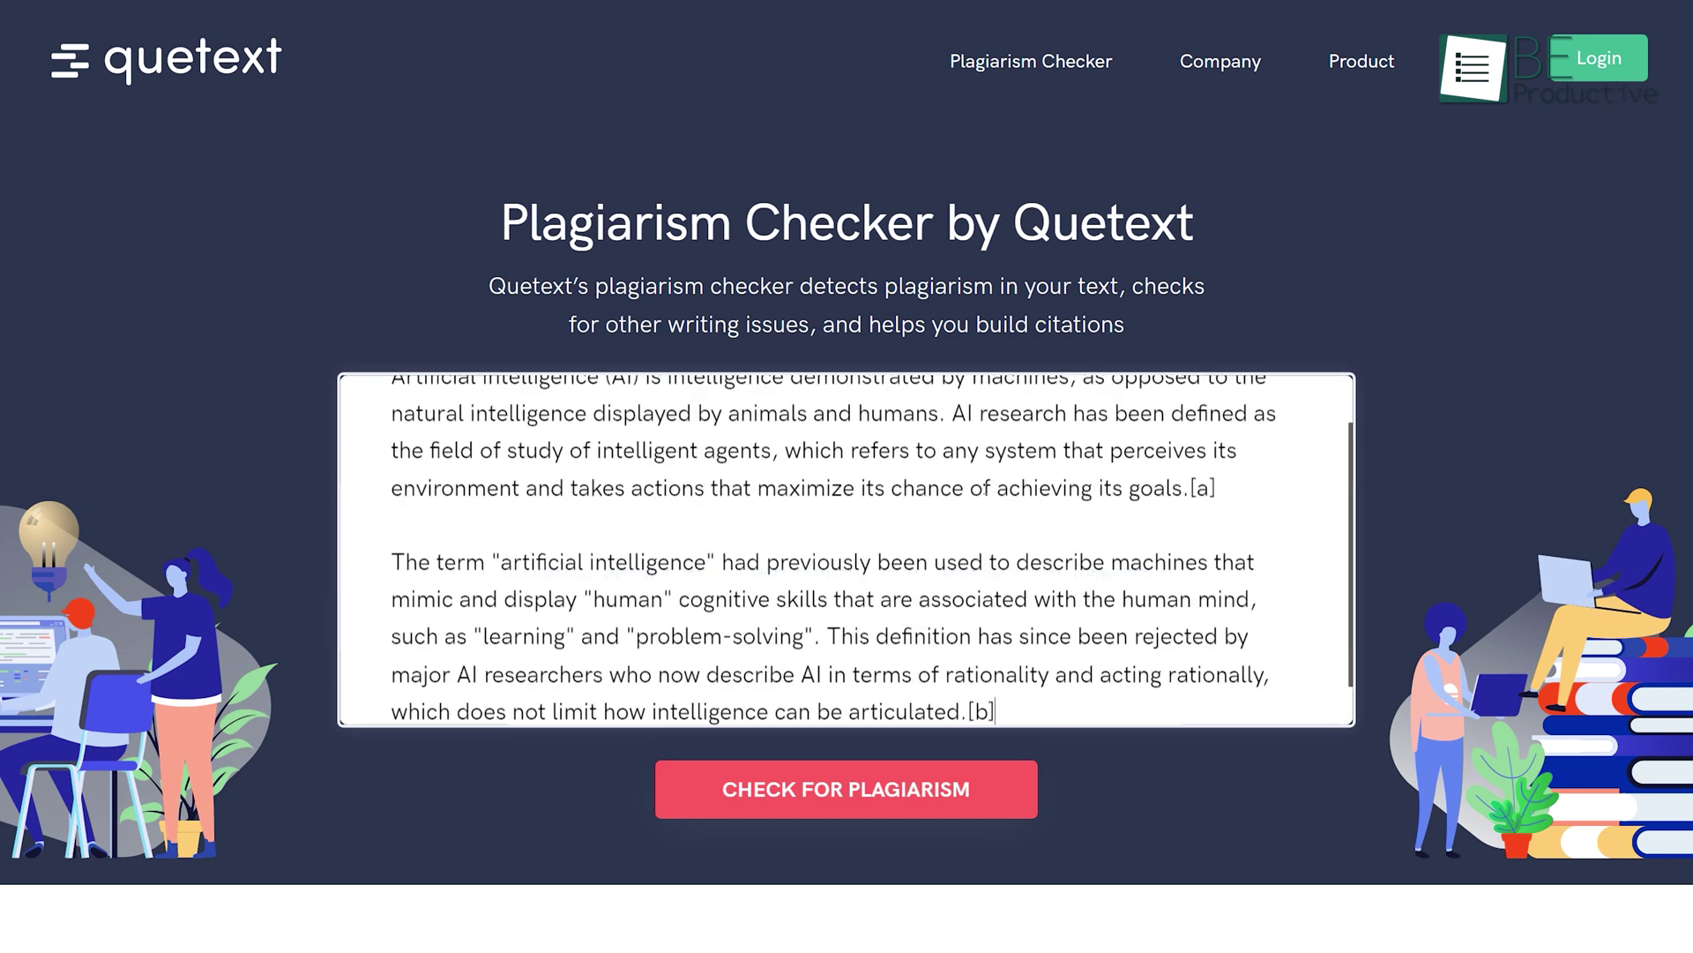
pyautogui.click(842, 792)
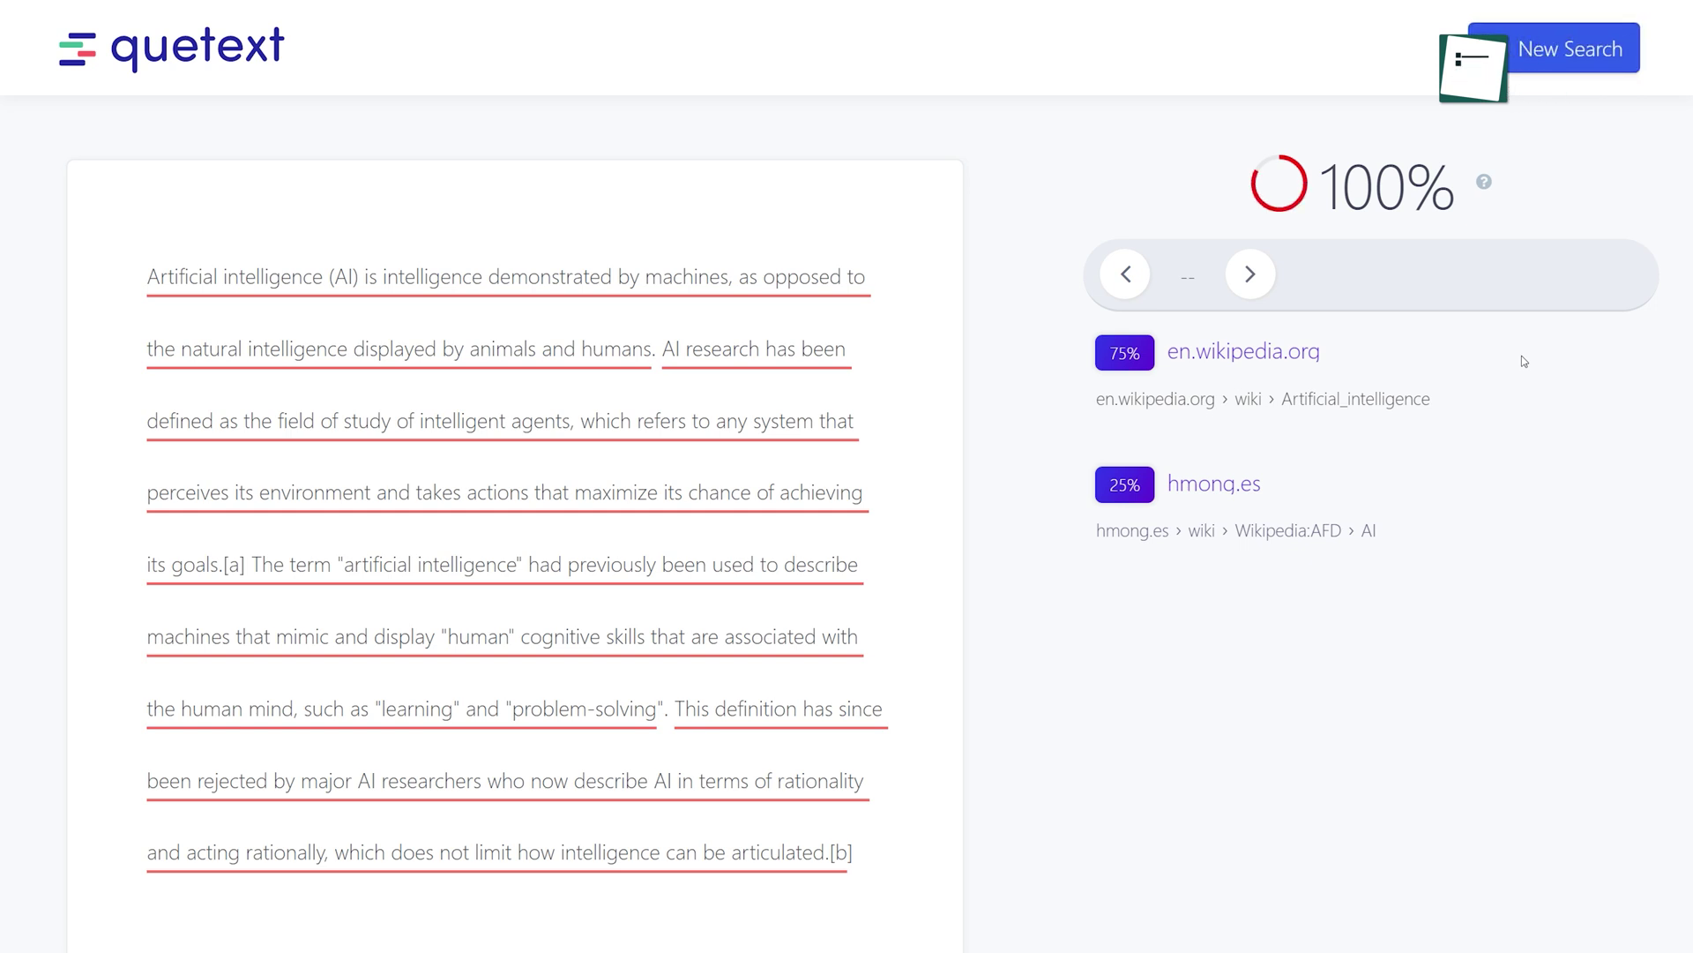
pyautogui.click(1249, 273)
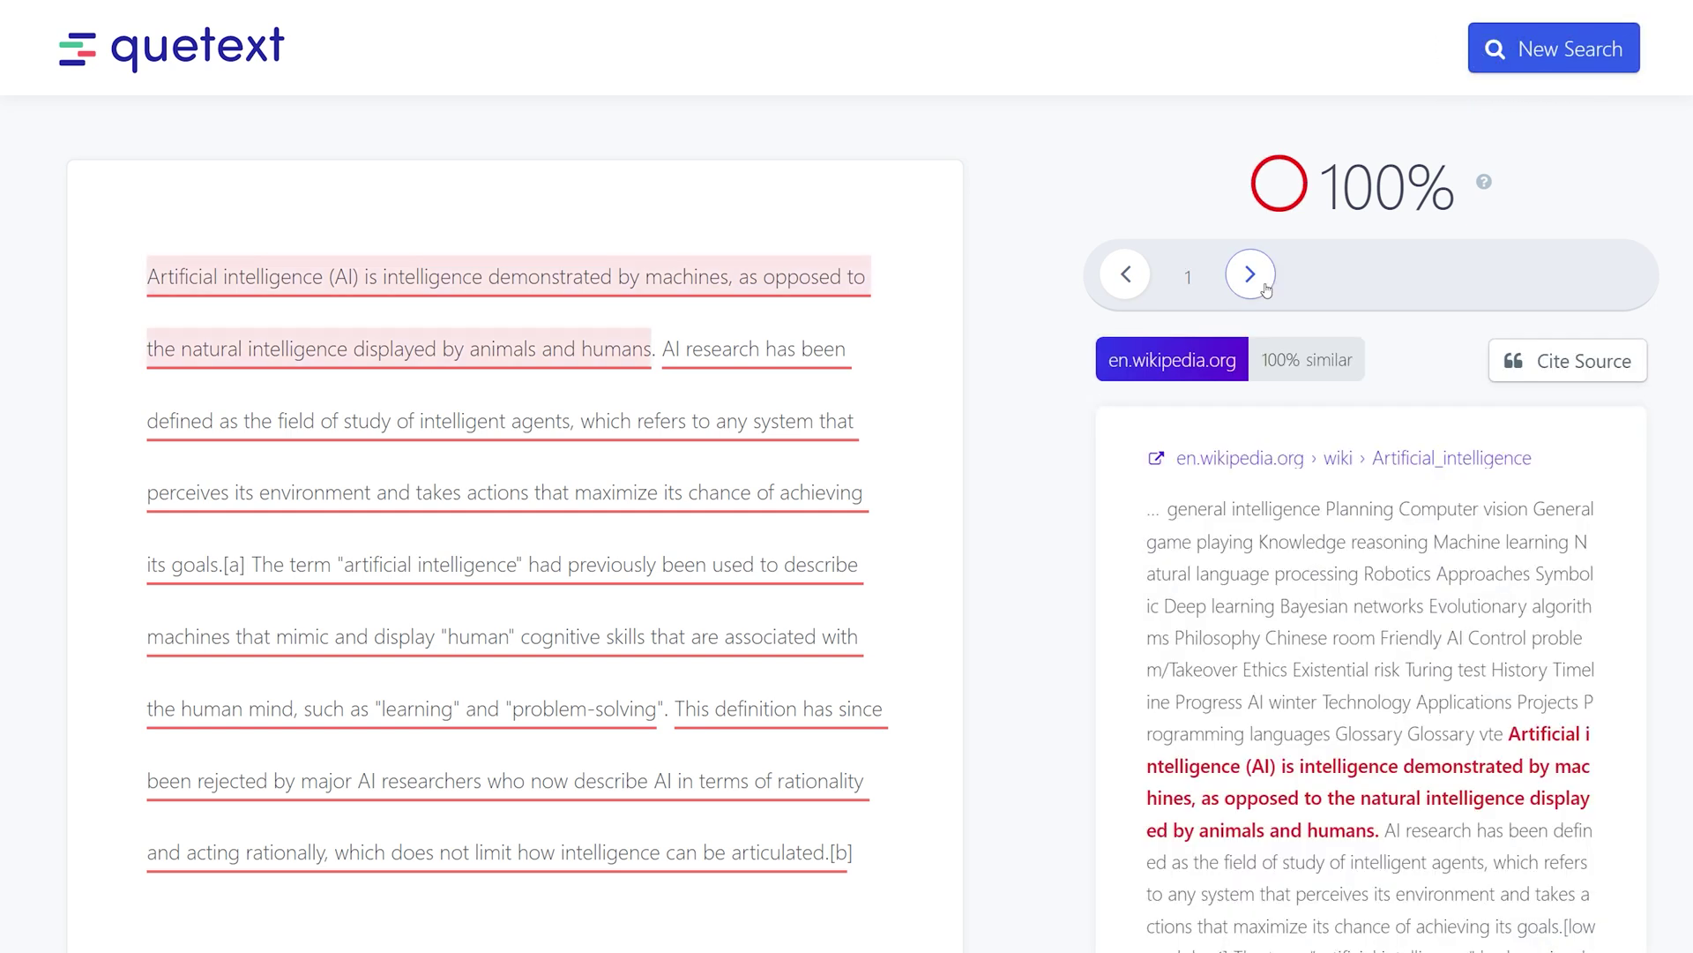
pyautogui.click(1251, 275)
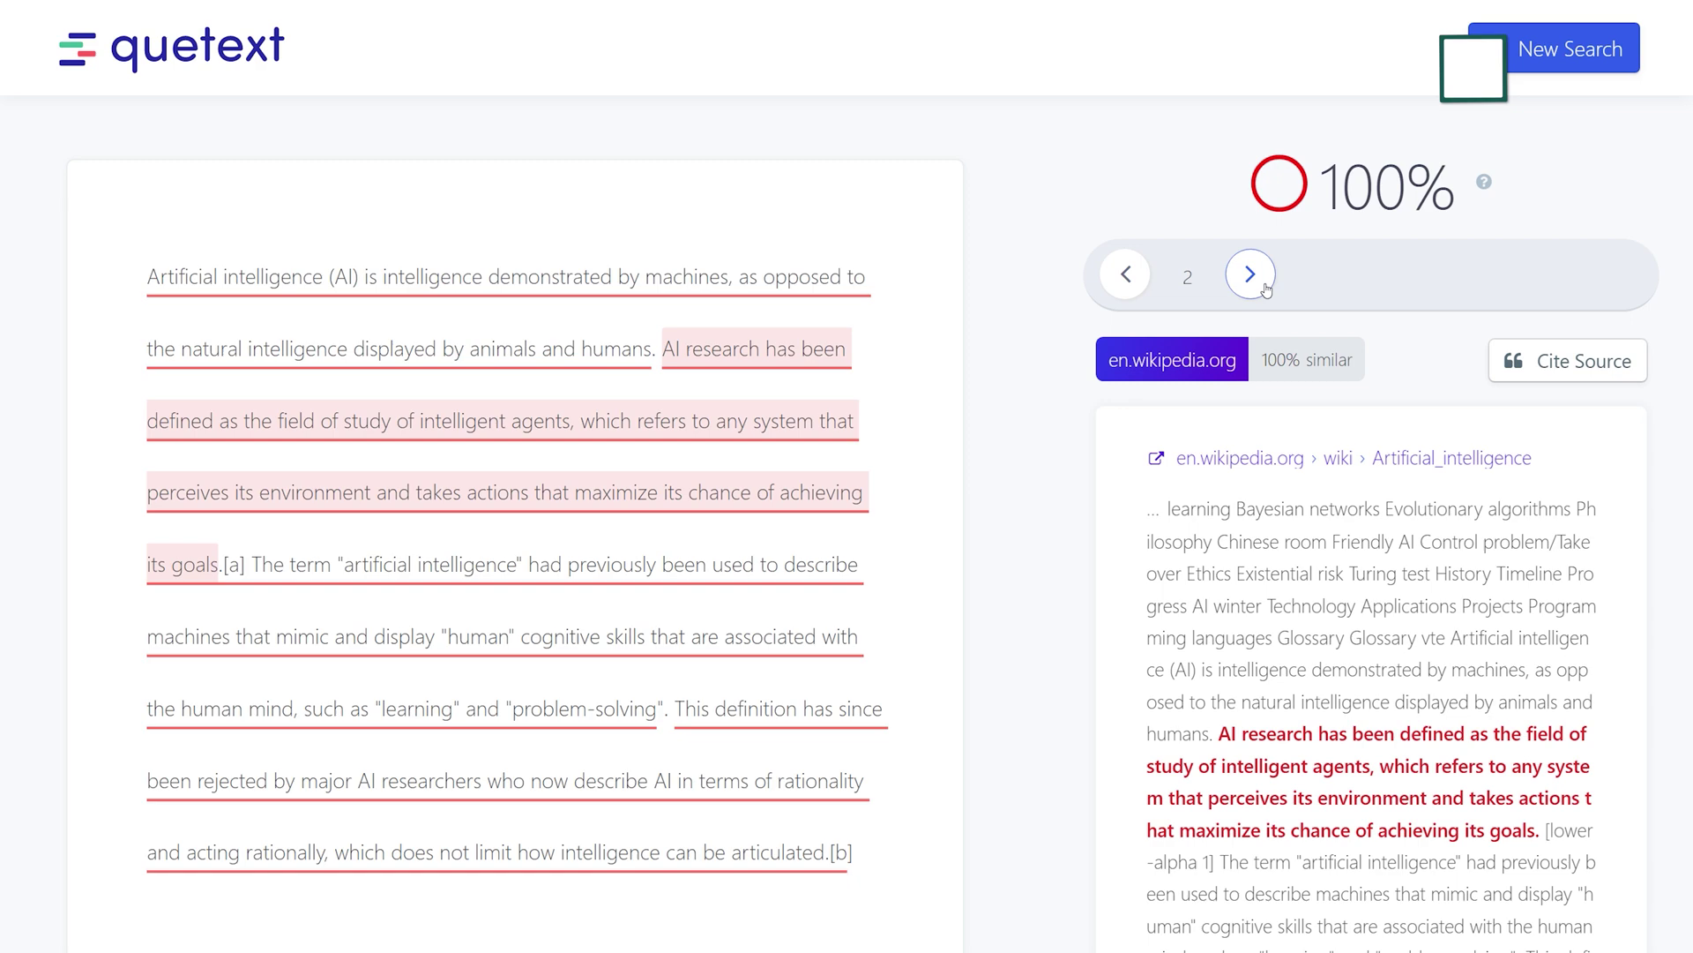
pyautogui.click(1251, 274)
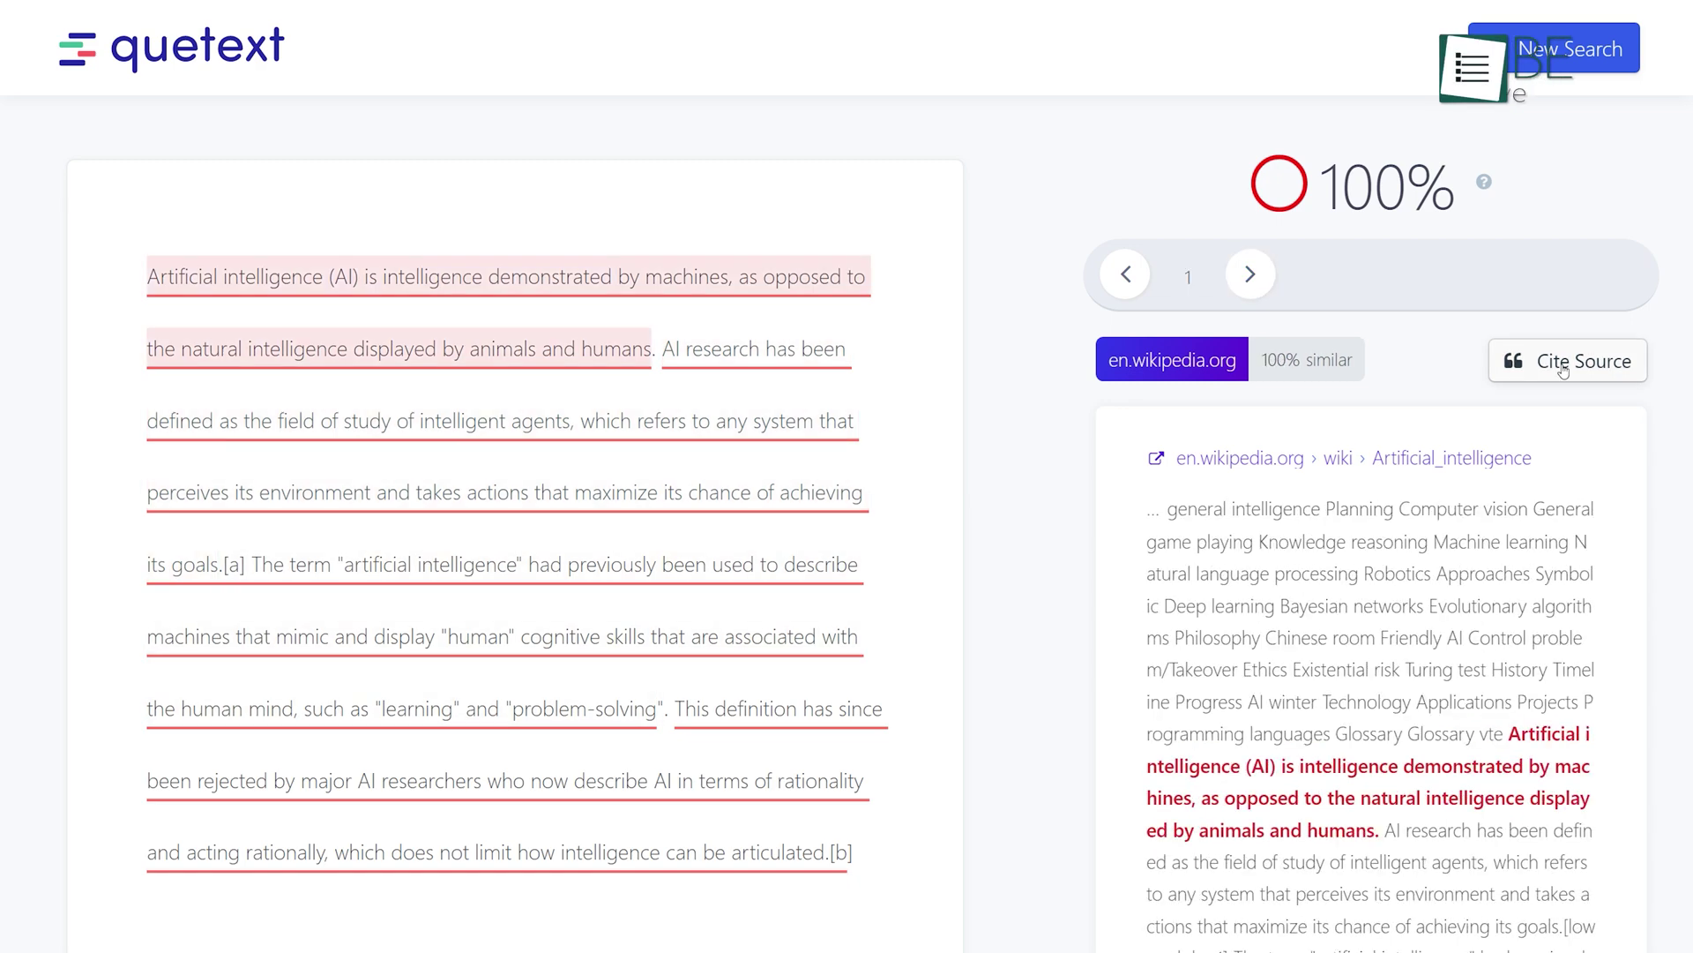
# - Open Cite Source and step through the author, publisher and publication title fields
pyautogui.click(1566, 360)
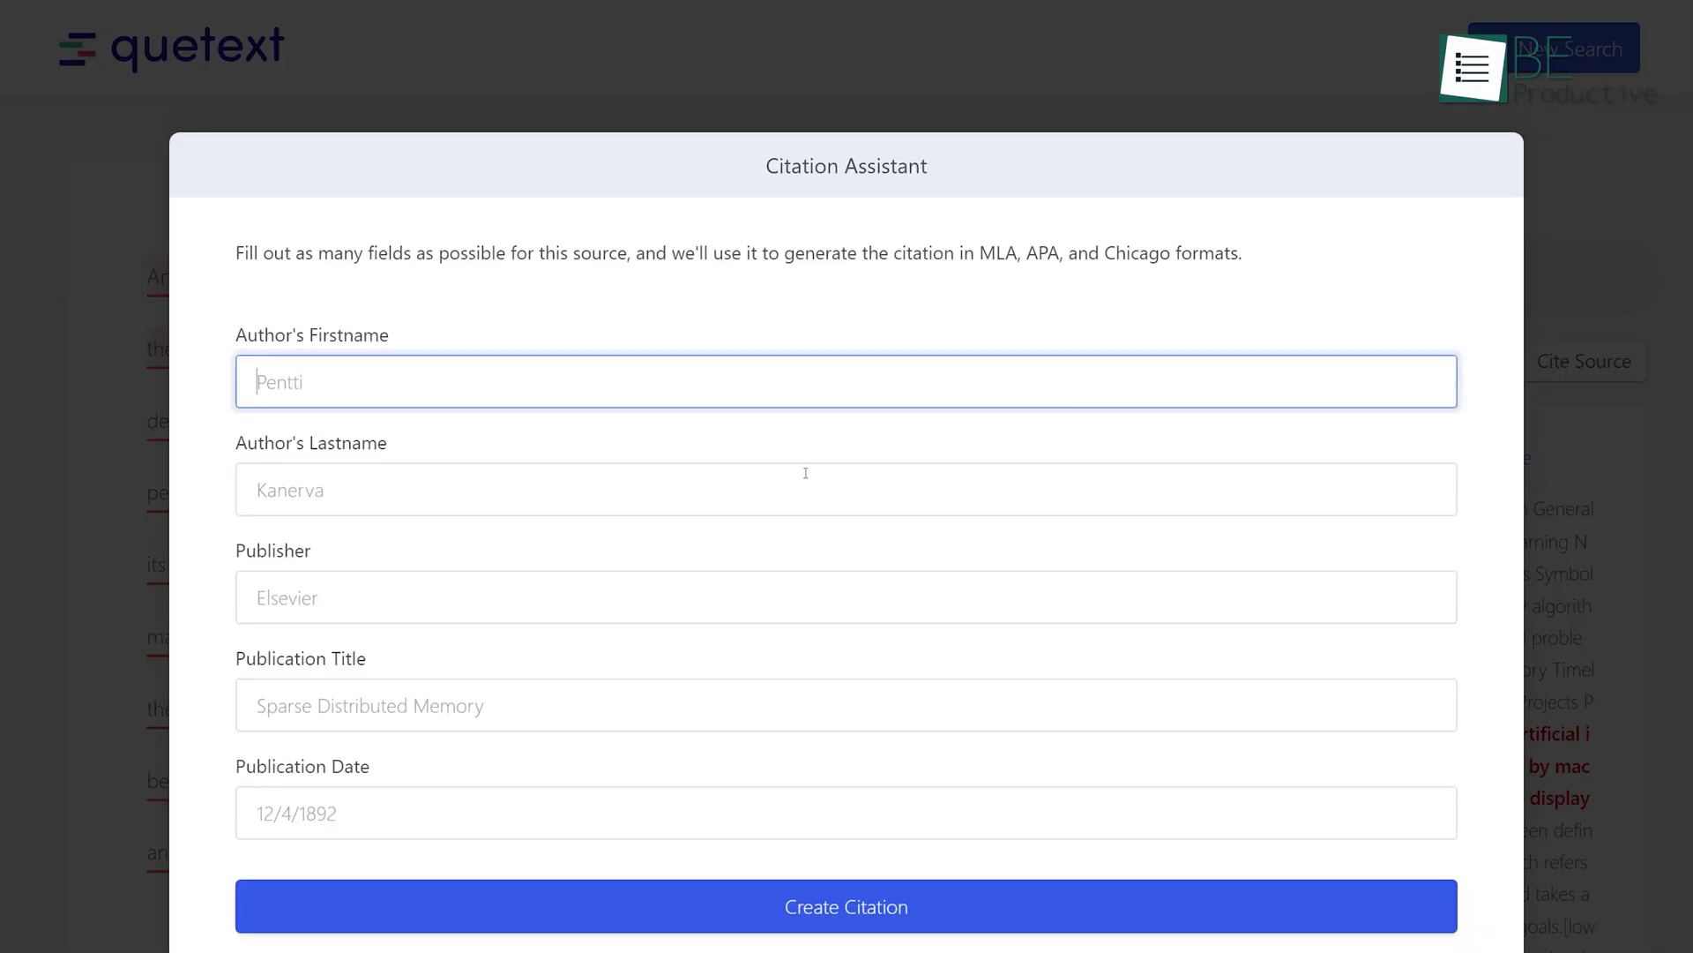
pyautogui.scroll(-1, 807, 473)
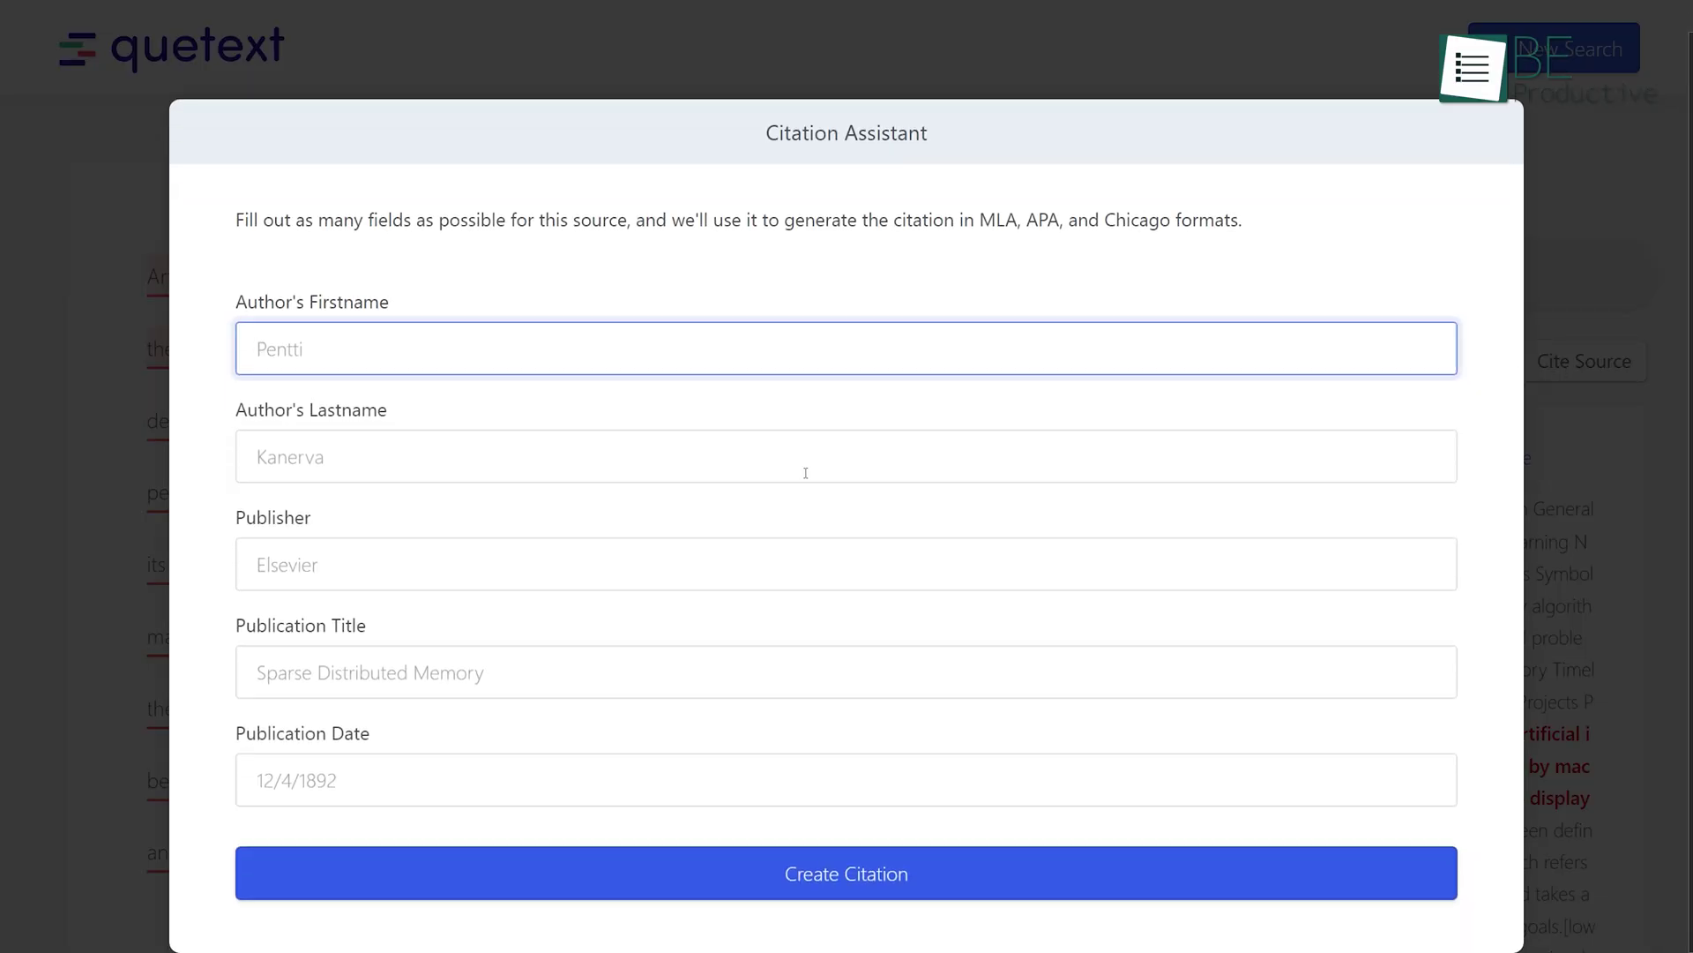
pyautogui.click(431, 463)
pyautogui.click(409, 558)
pyautogui.click(424, 671)
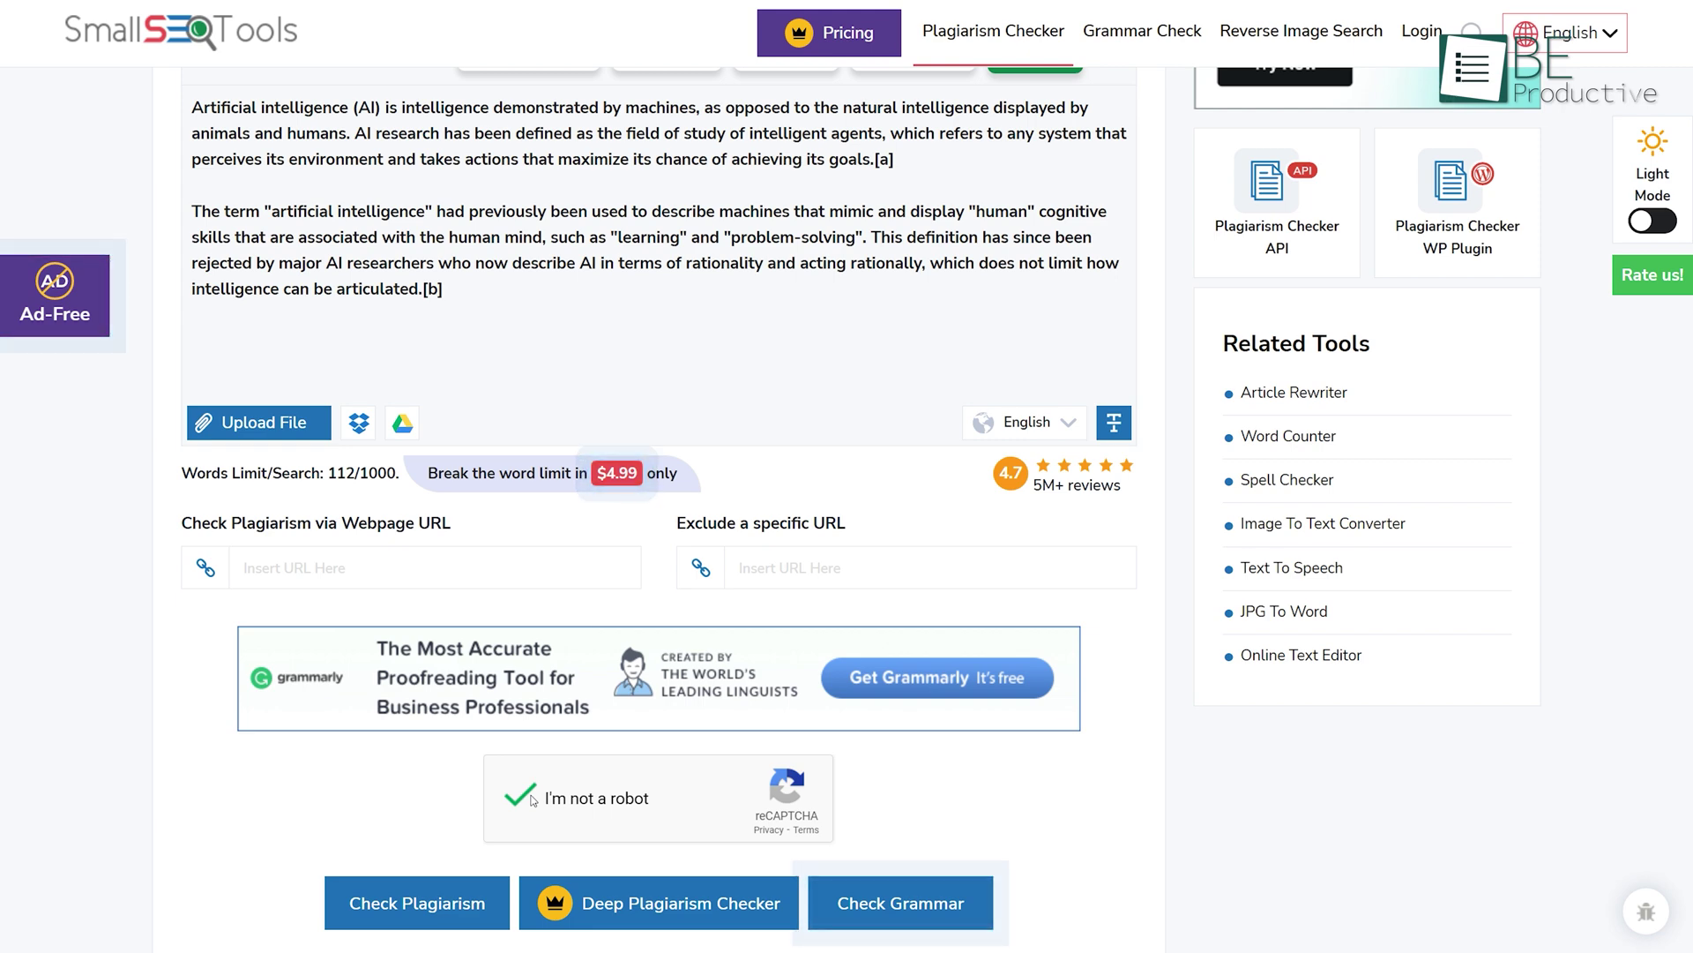
# - Highlight the 112/1000 word-limit counter in the Small SEO Tools checker, then clear the highlight
pyautogui.moveTo(181, 472); pyautogui.dragTo(278, 473)
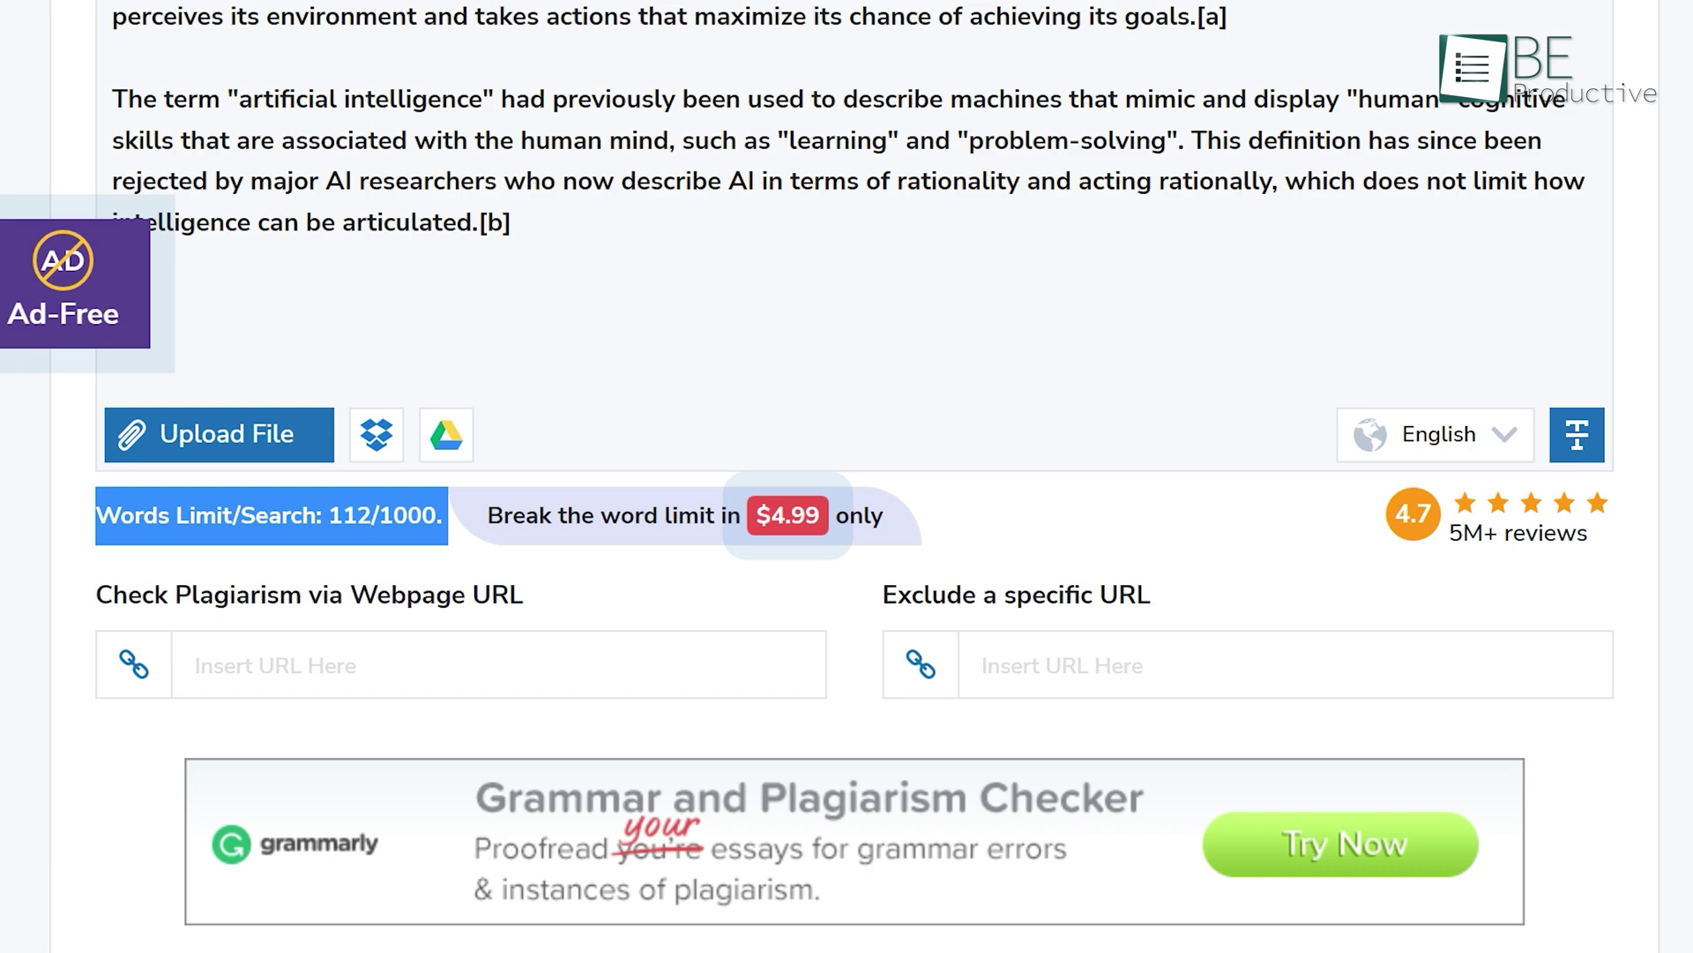
pyautogui.click(391, 849)
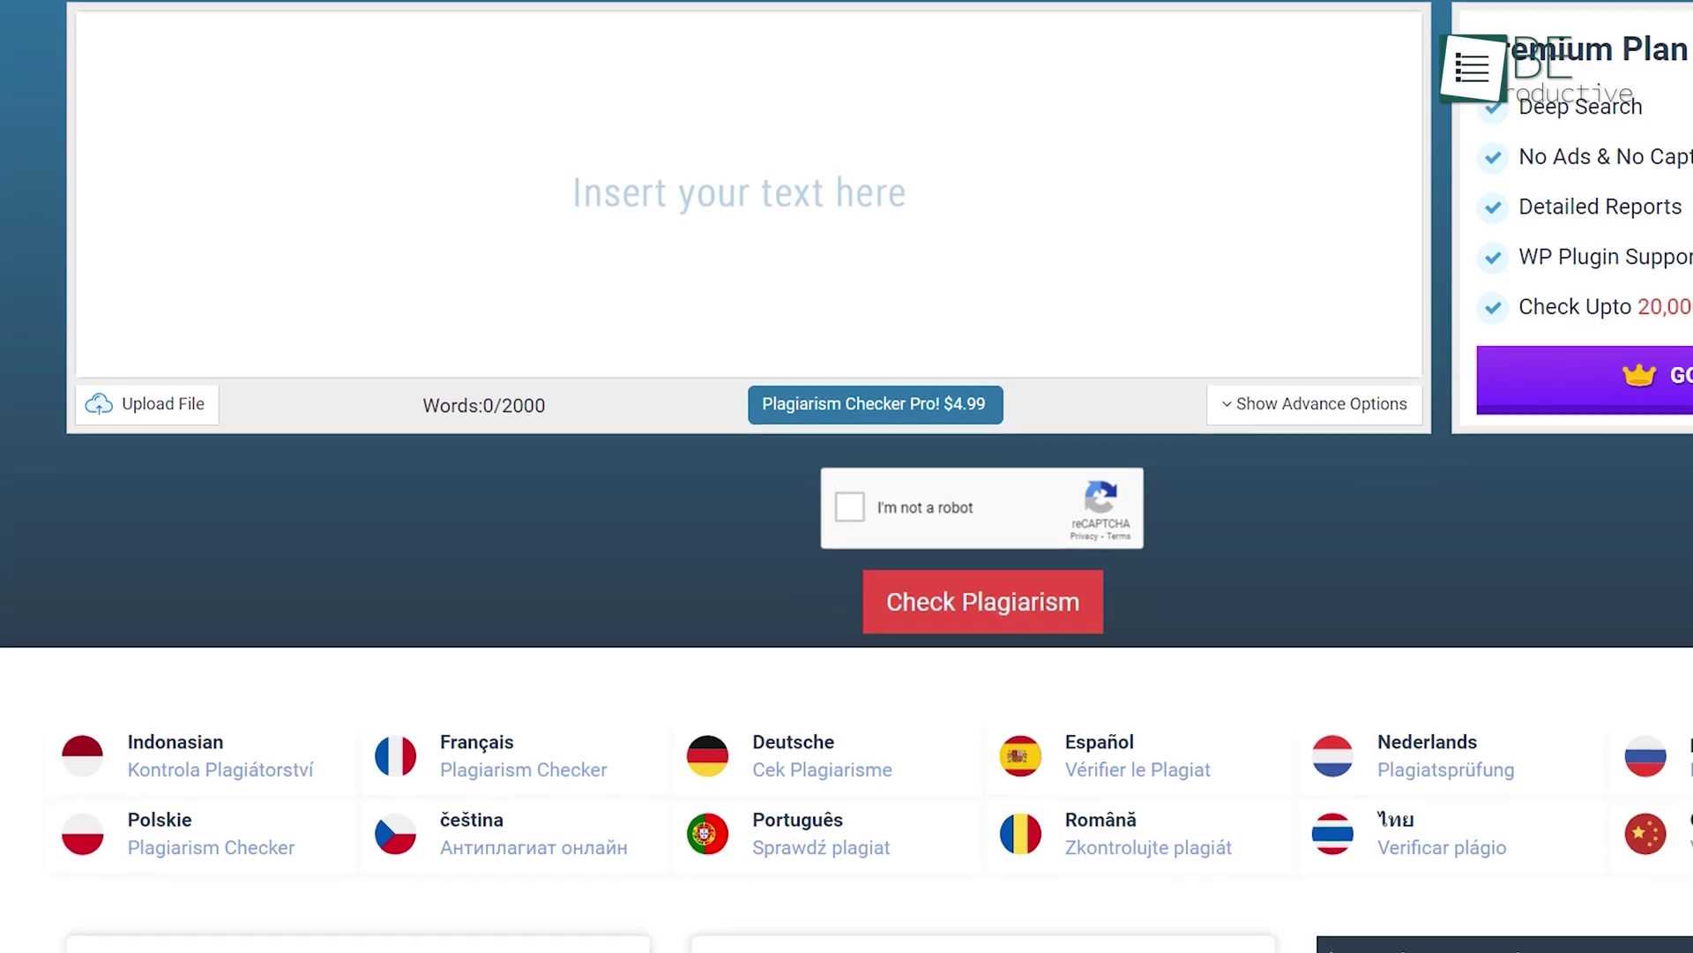
# - Upload a sample document into Check Plagiarism, then visit the Text Summarizer and Grammar Check tools
pyautogui.click(156, 735)
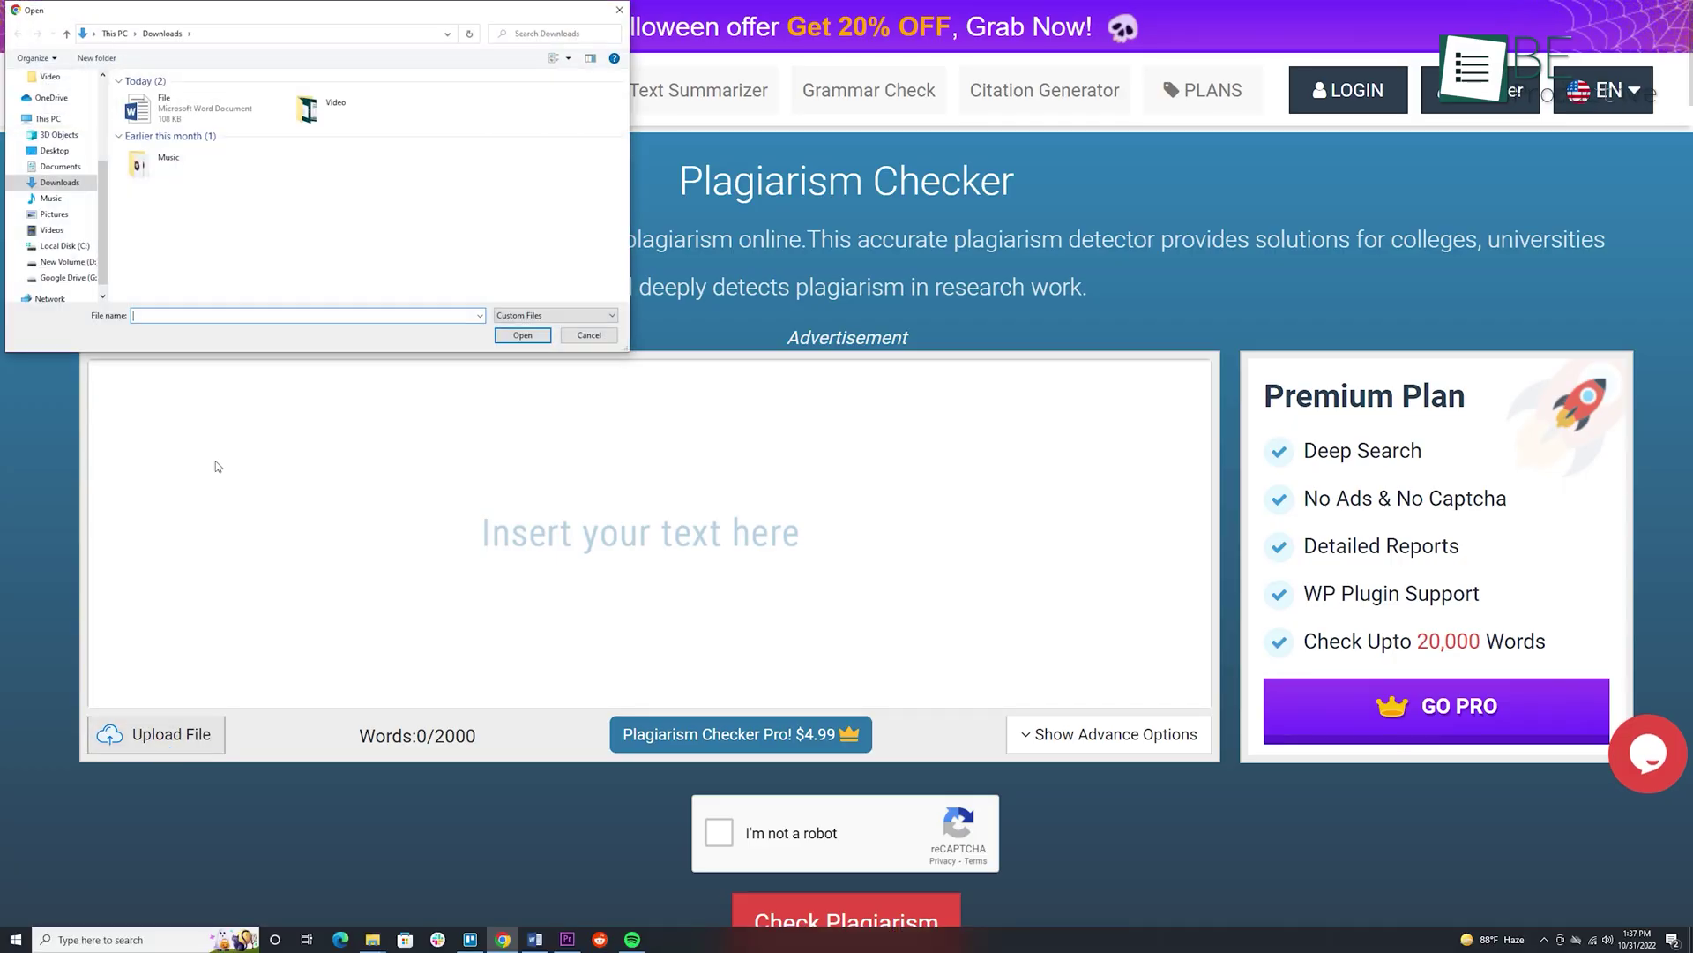
pyautogui.click(523, 335)
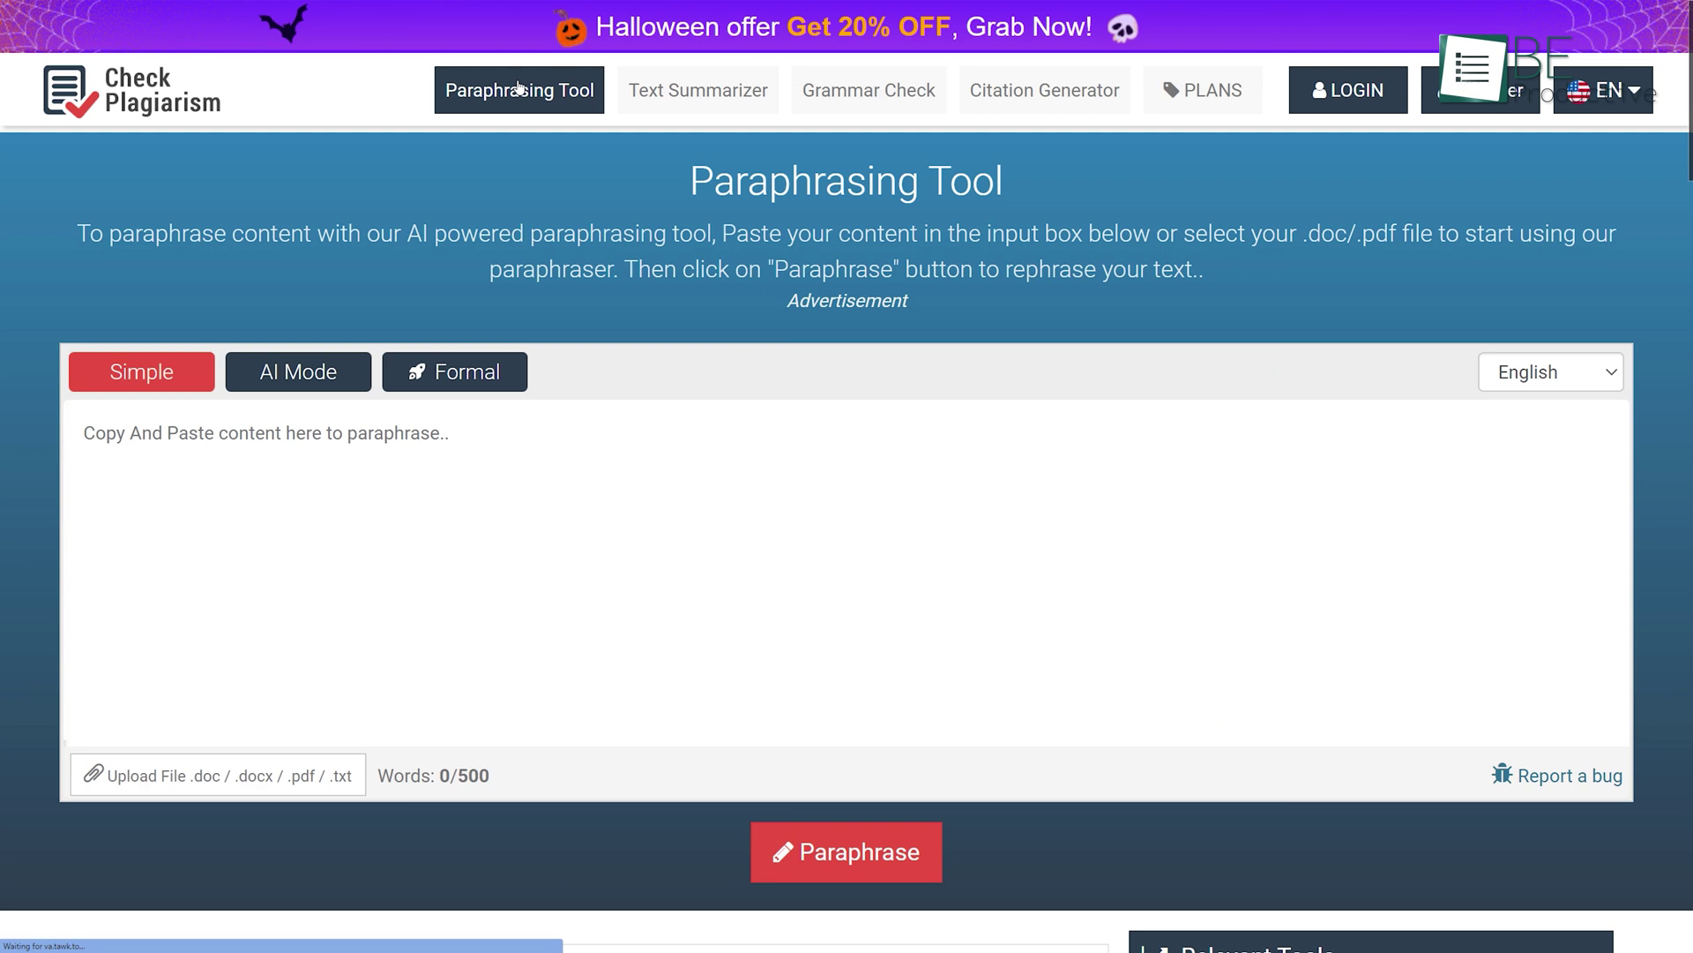
pyautogui.click(725, 83)
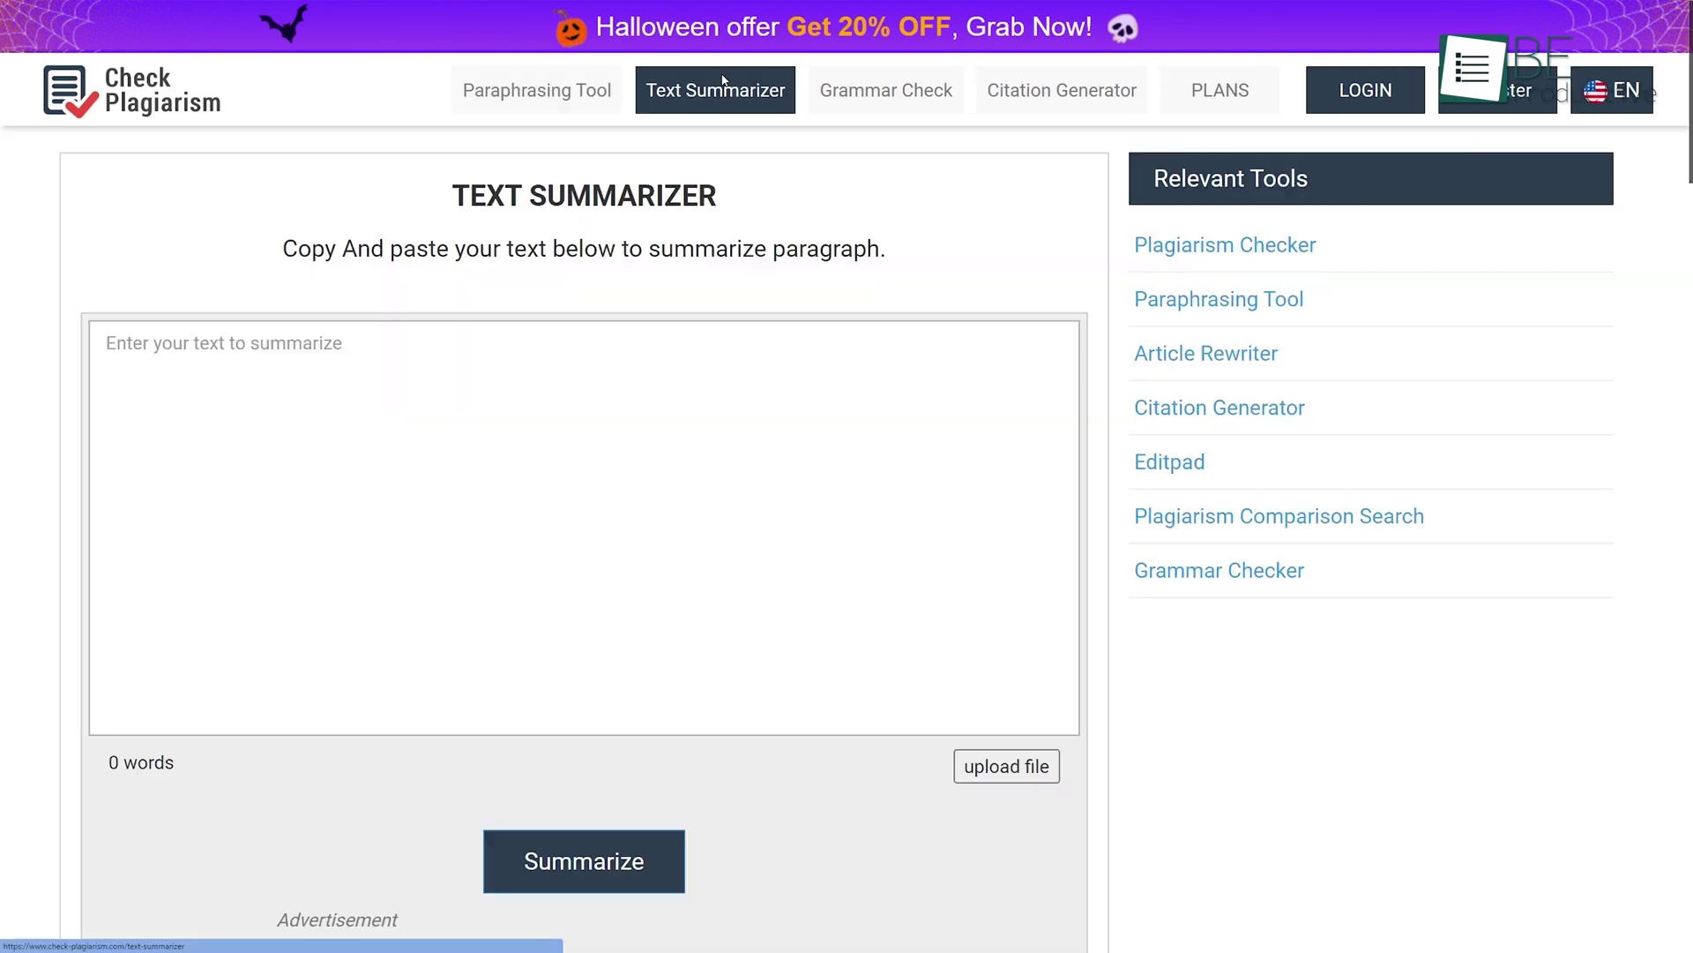
pyautogui.click(854, 91)
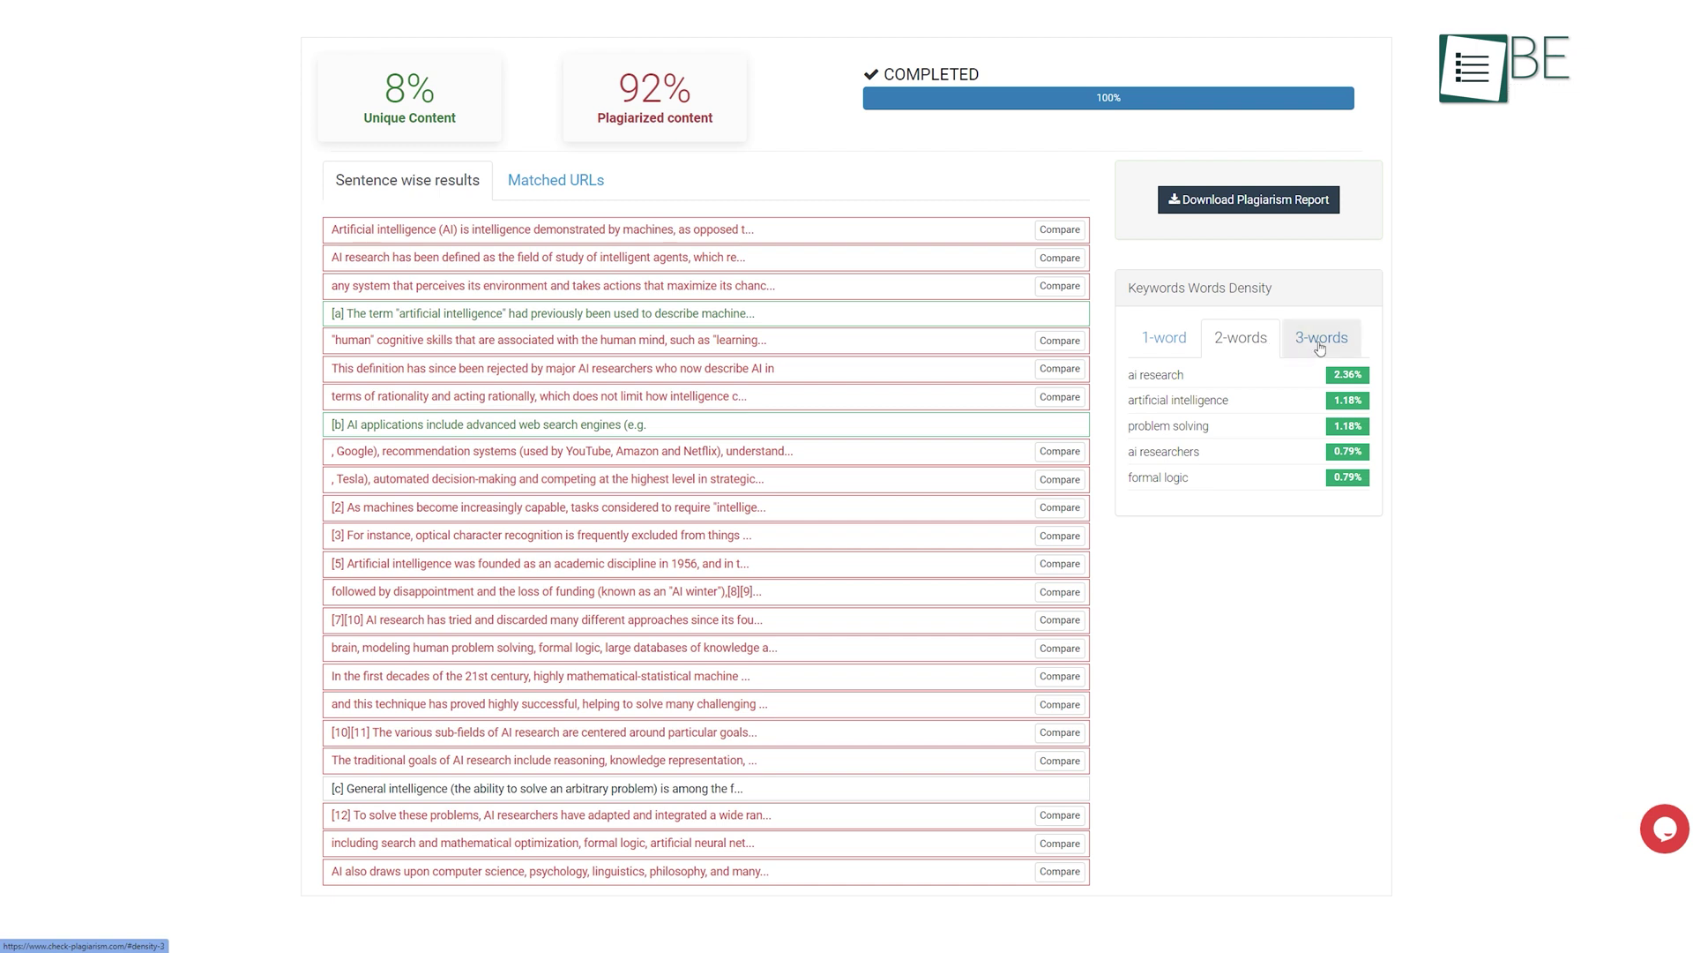
# - Show the Matched URLs list: WikiMili at 8% and Global Citizen Media at 4%
pyautogui.click(530, 189)
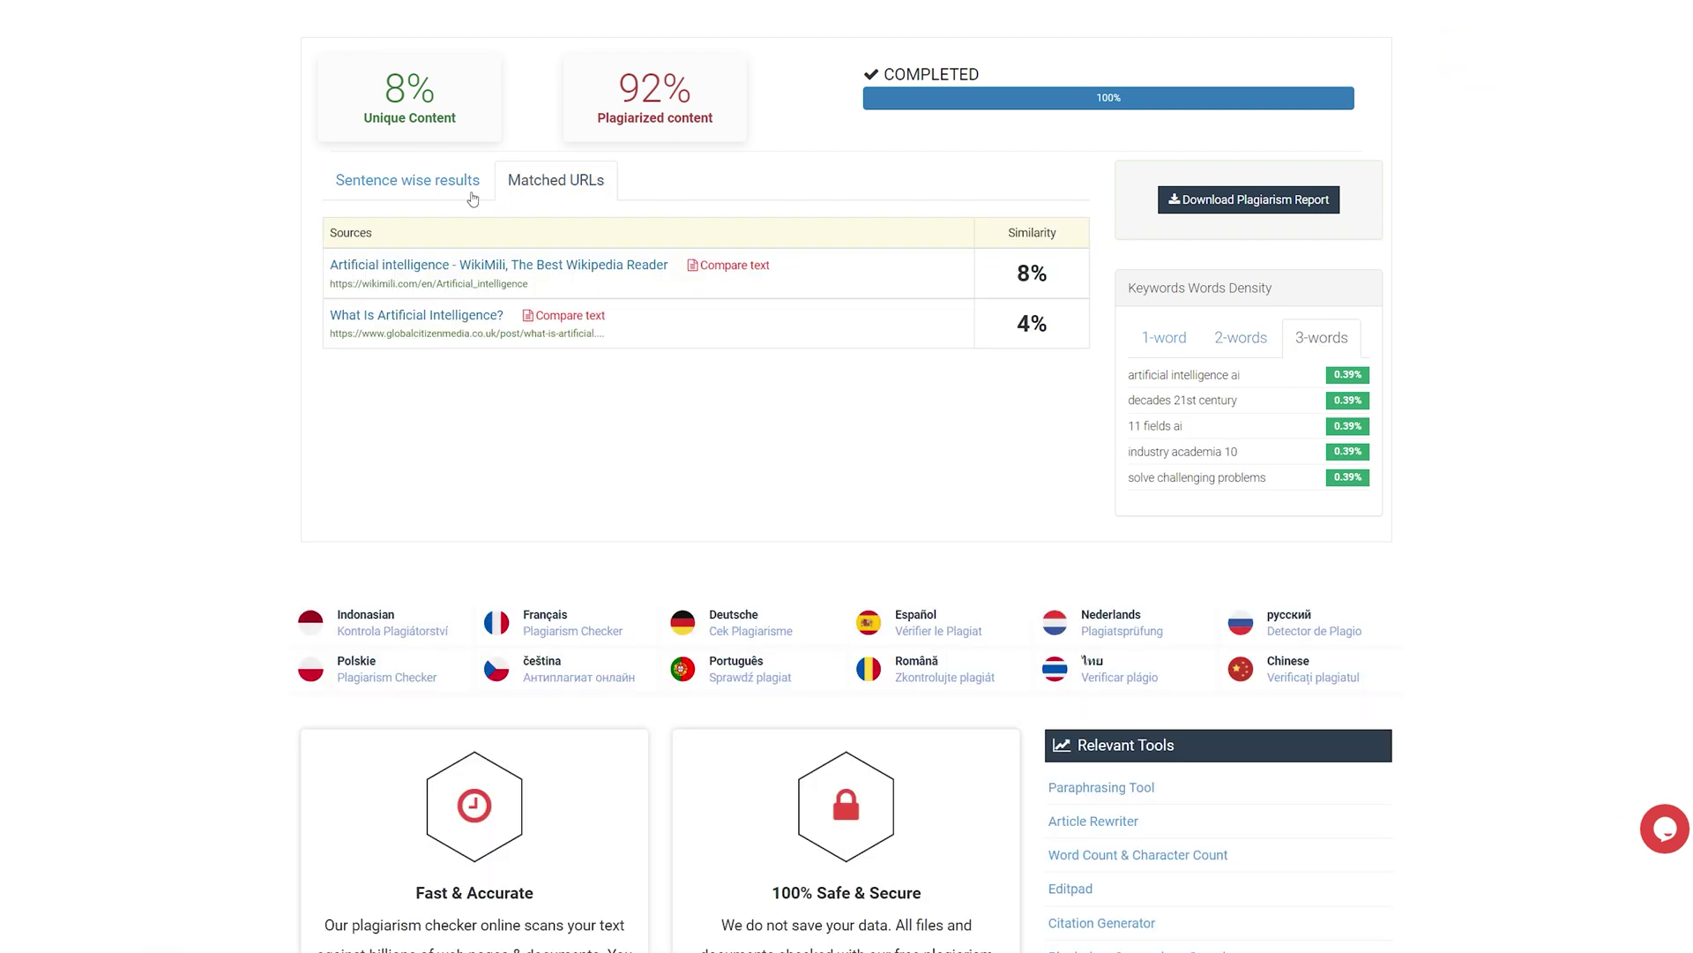